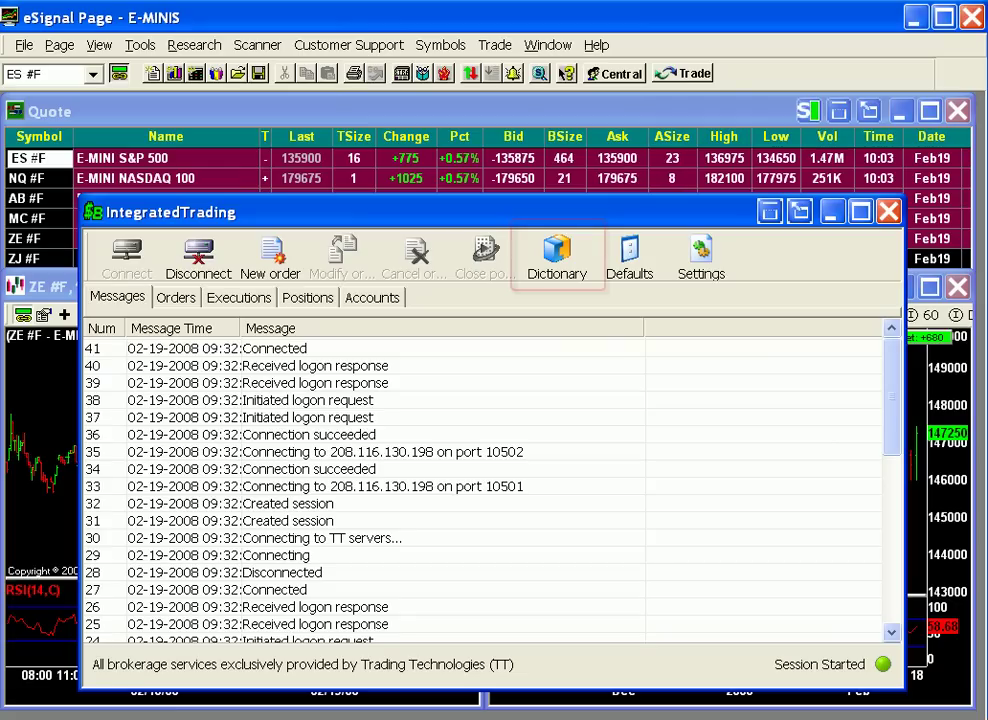
- Open the empty Edit dictionary dialog from the IntegratedTrading window's Dictionary button
click(575, 268)
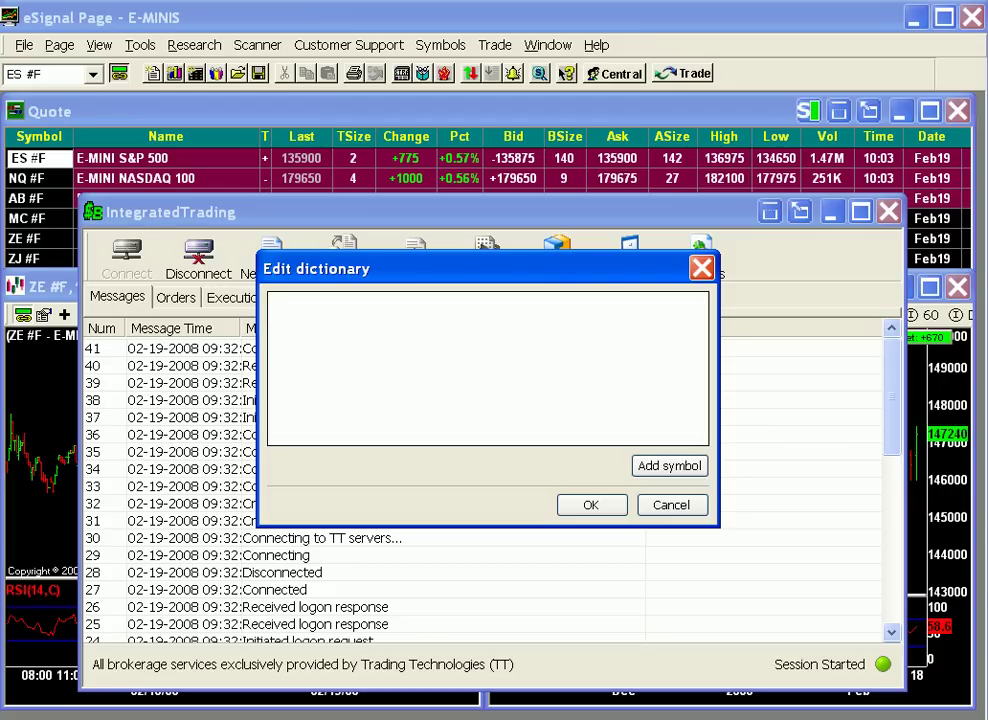
- Add a new dictionary symbol named ES H8 and start looking up its exchange contract
click(668, 466)
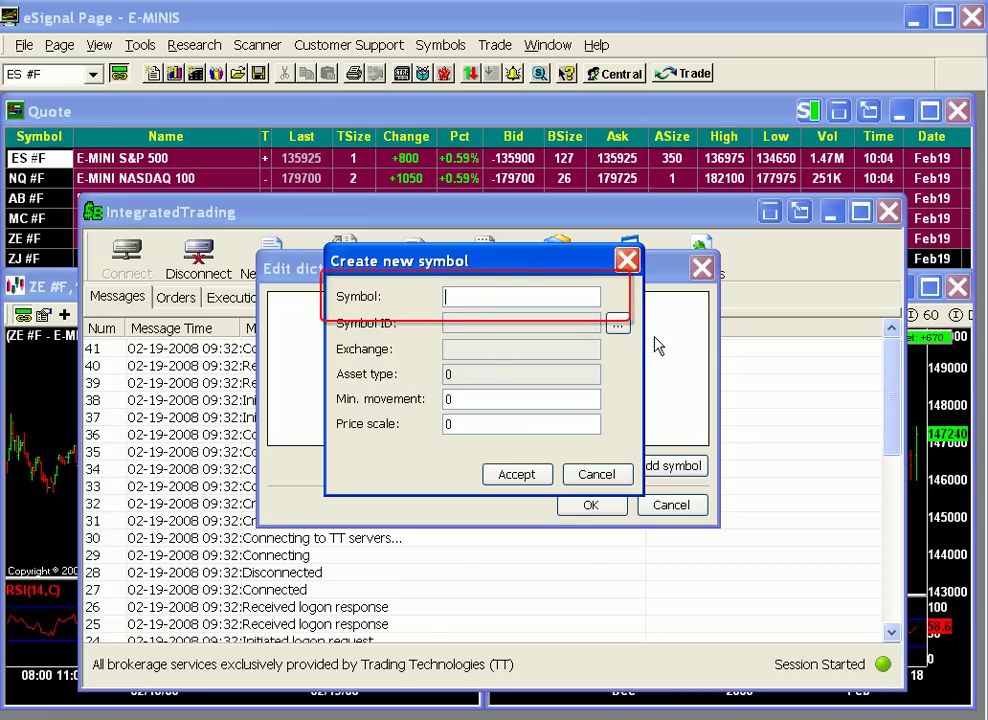
text(ES H8)
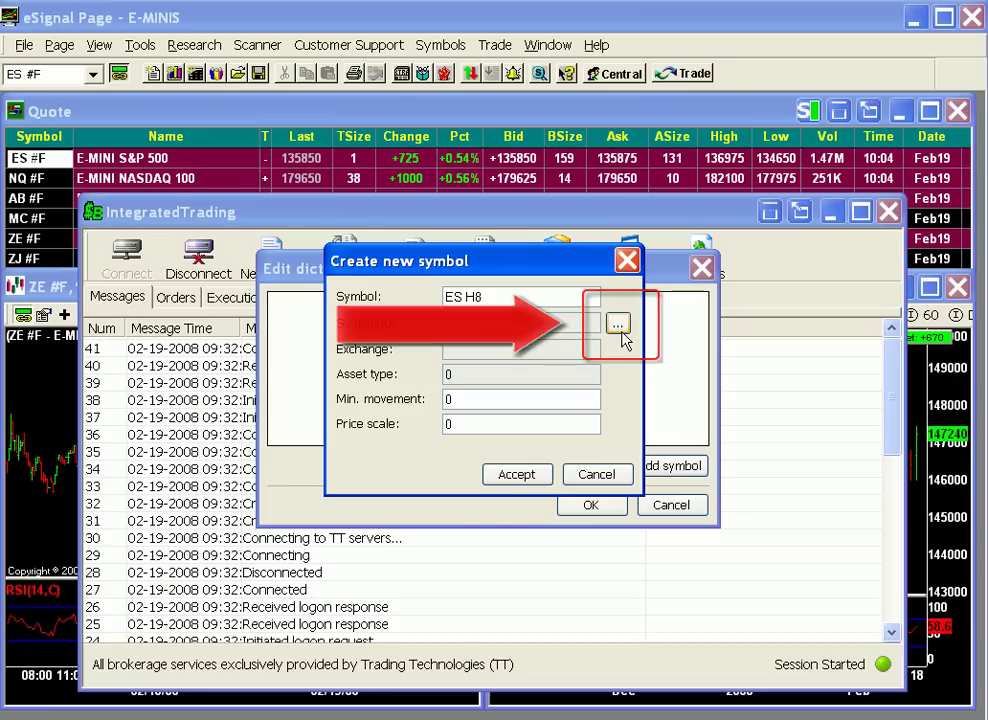
click(618, 326)
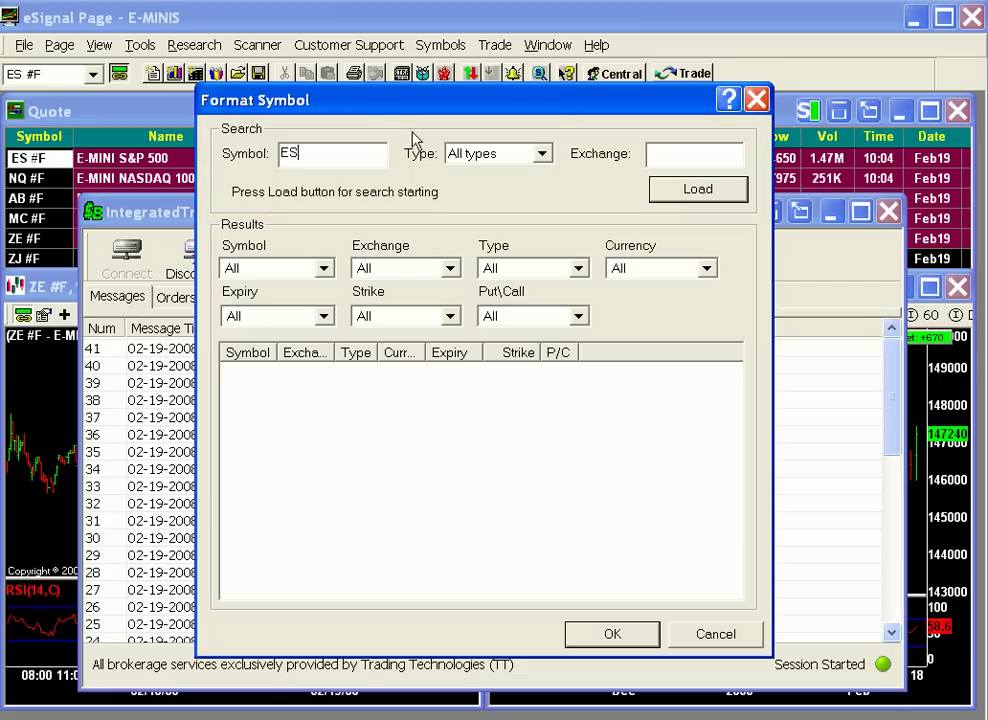
- Search futures and assign the ES TTSIM 2008 Mar contract to ES H8
click(507, 159)
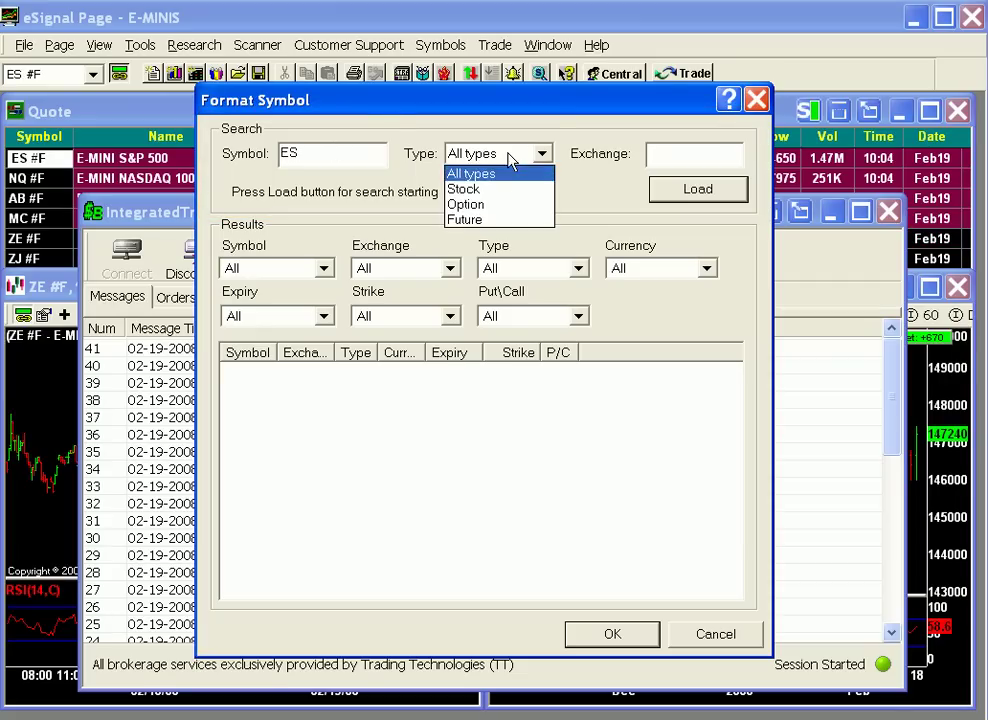
click(490, 219)
click(706, 203)
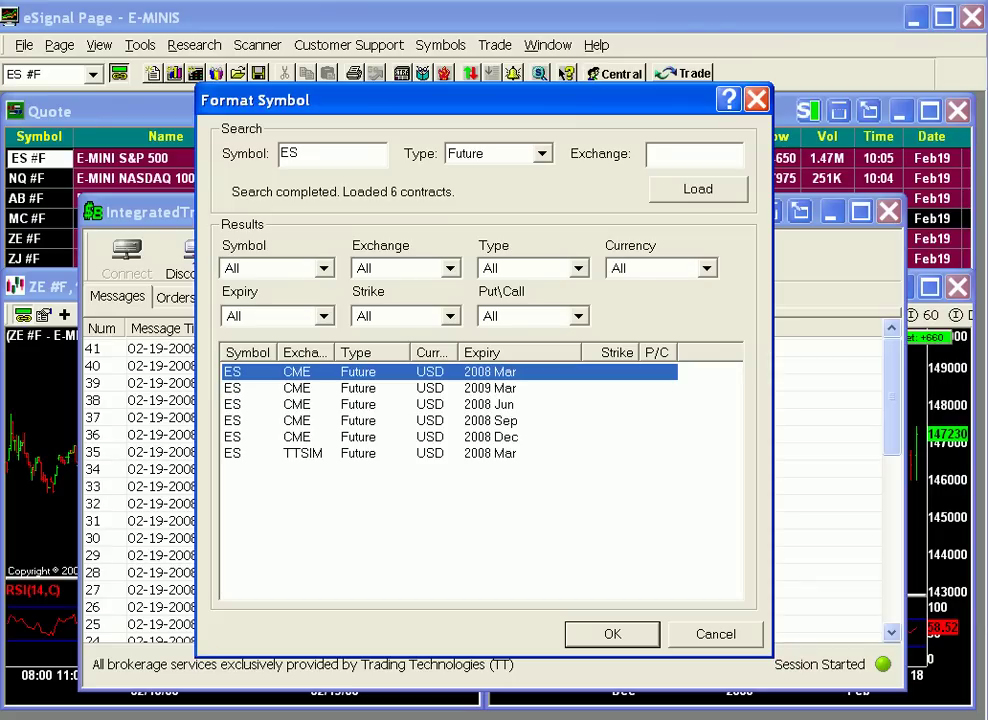
click(398, 456)
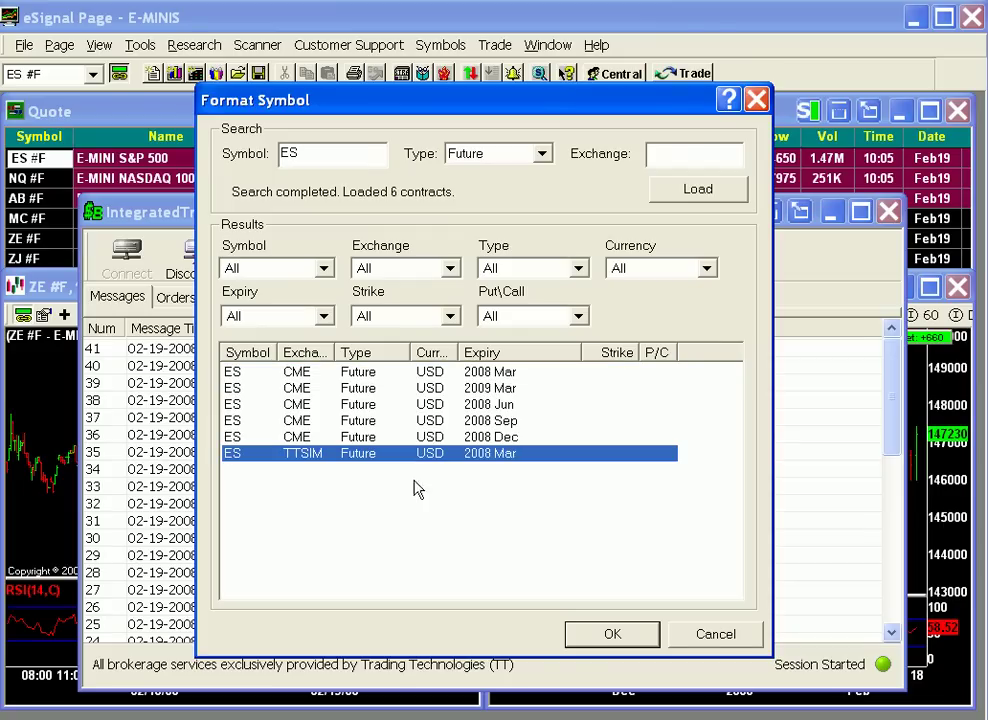
click(590, 640)
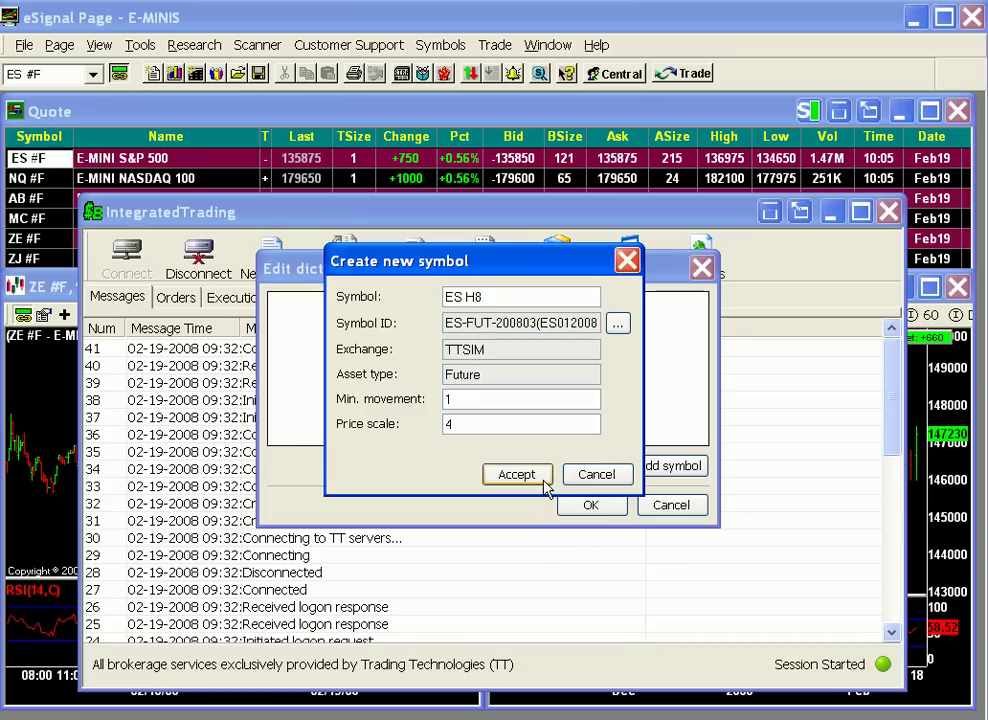
- Accept the ES H8 to ES-FUT-200803 TTSIM mapping and close the dictionary keeping changes
click(517, 475)
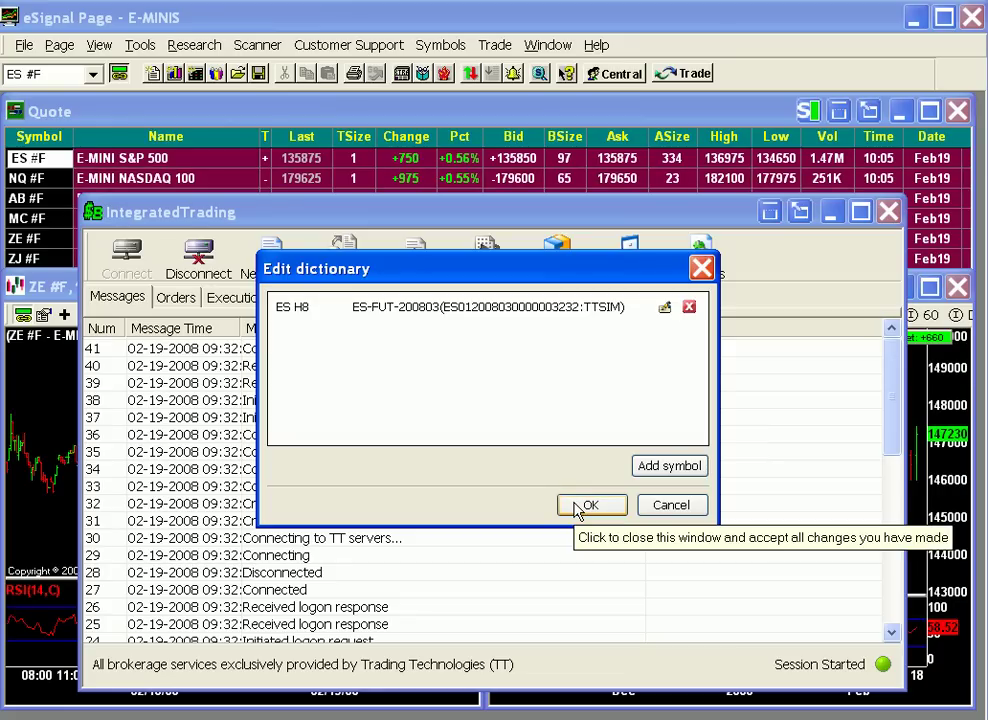
click(524, 314)
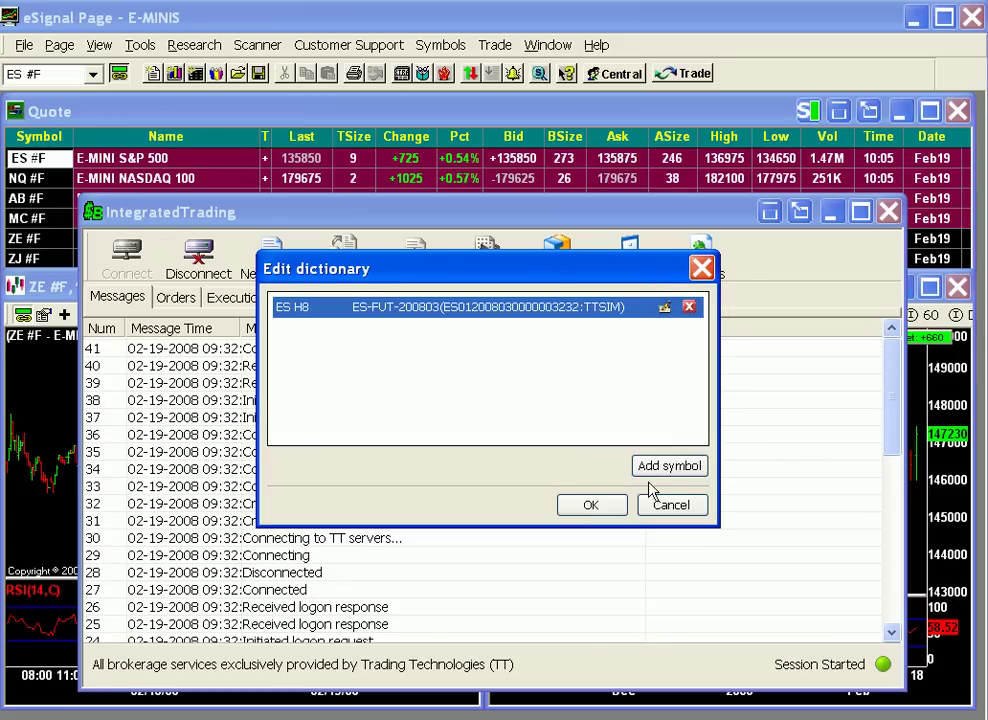
click(609, 505)
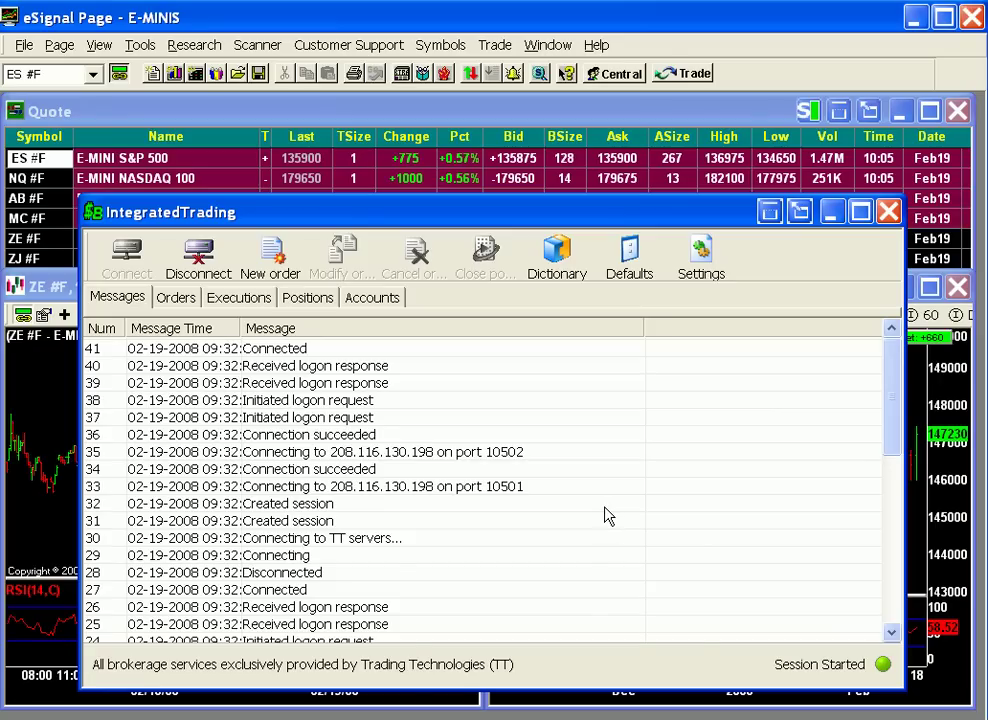
- Load ES H8 into the first quote row, then preview and cancel a buy ticket from its bid
click(305, 135)
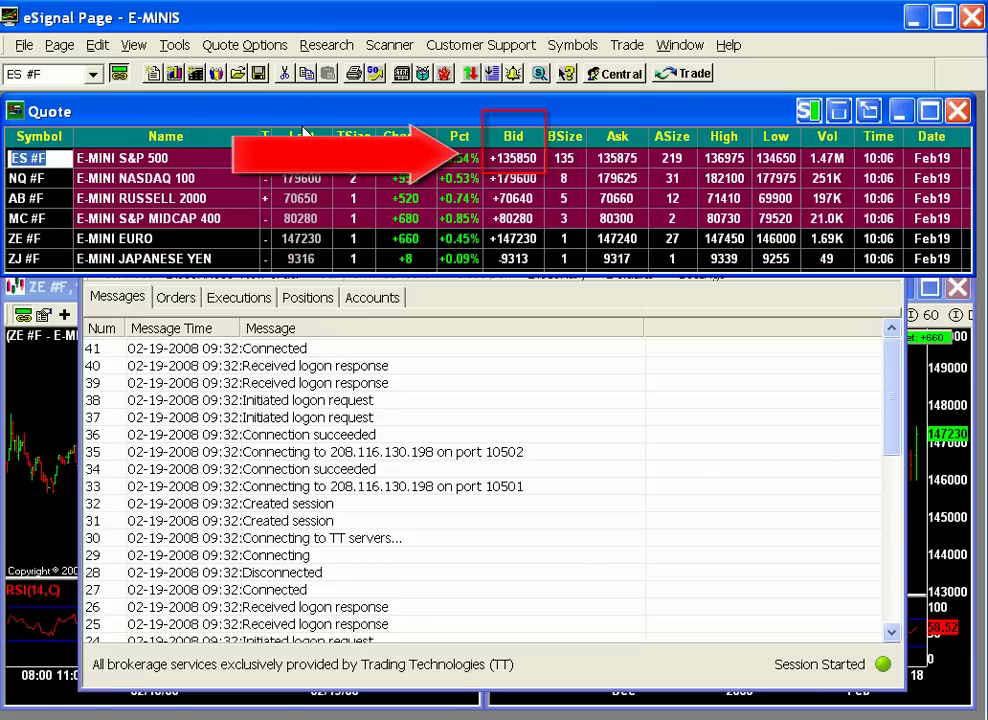
click(525, 163)
double_click(525, 163)
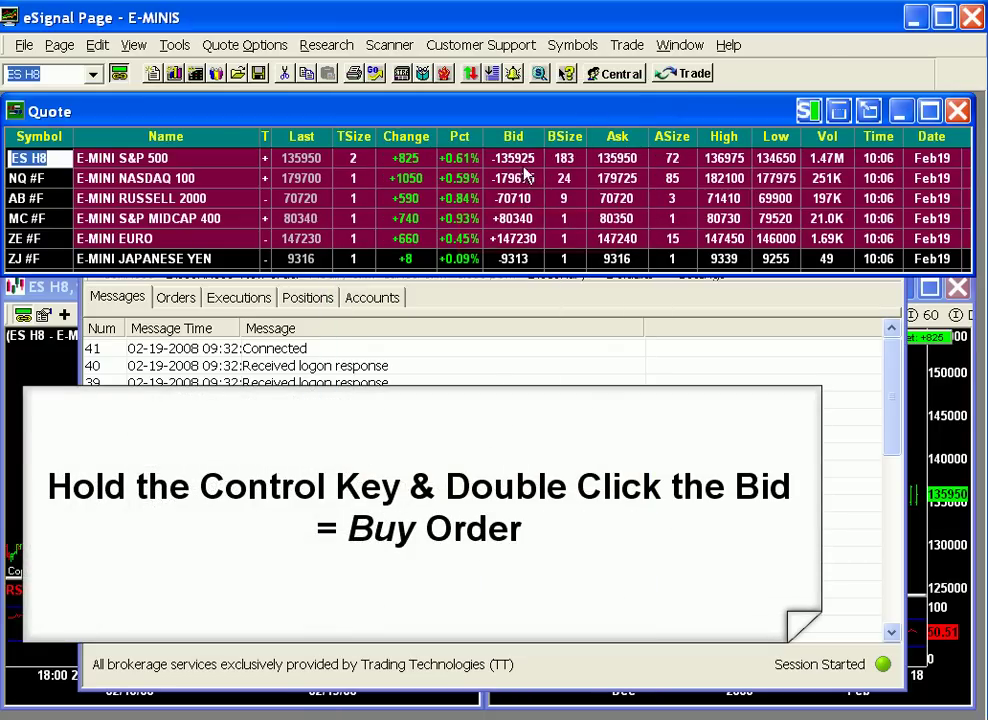
ctrl+double_click(511, 165)
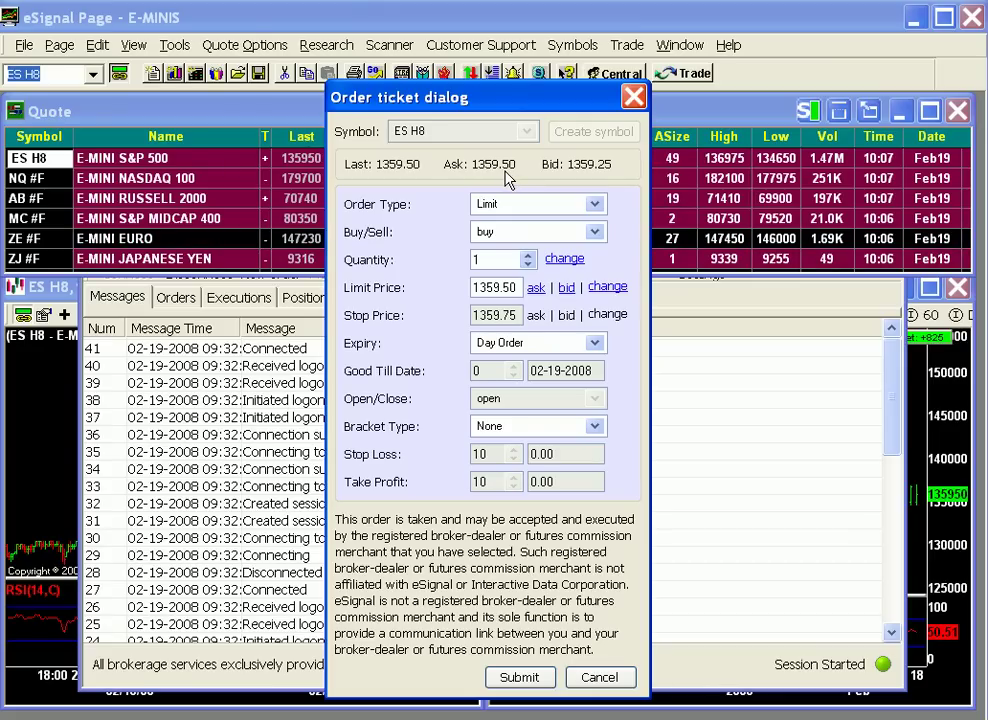
key(Escape)
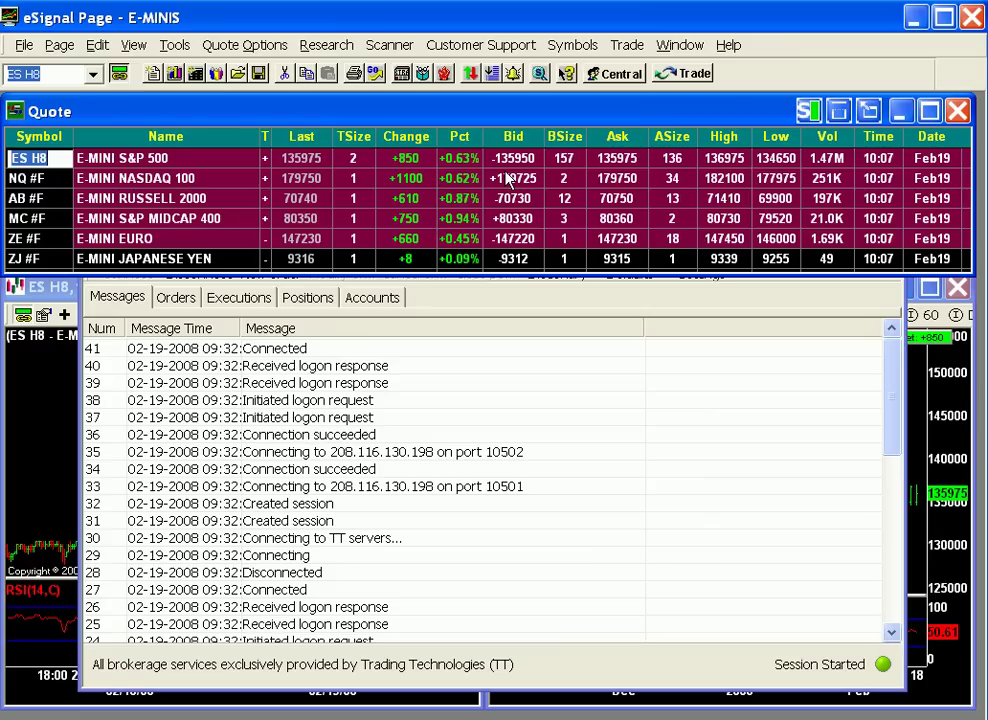
- Move and widen the ES H8 daily chart, then attach an order ticket beneath it
click(935, 430)
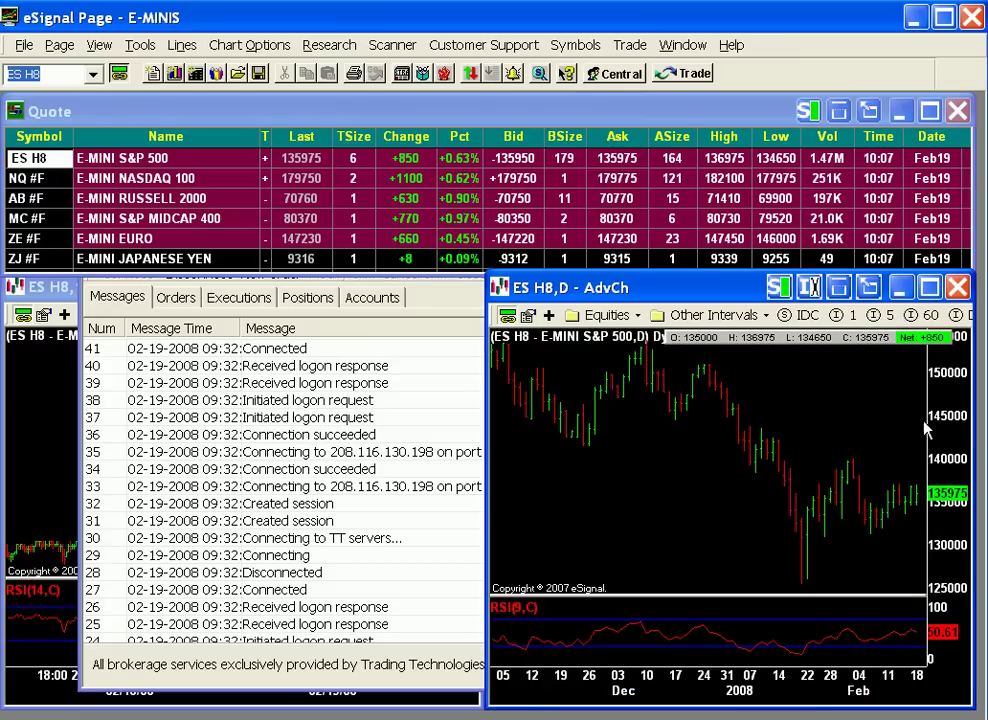
drag(618, 290, 315, 126)
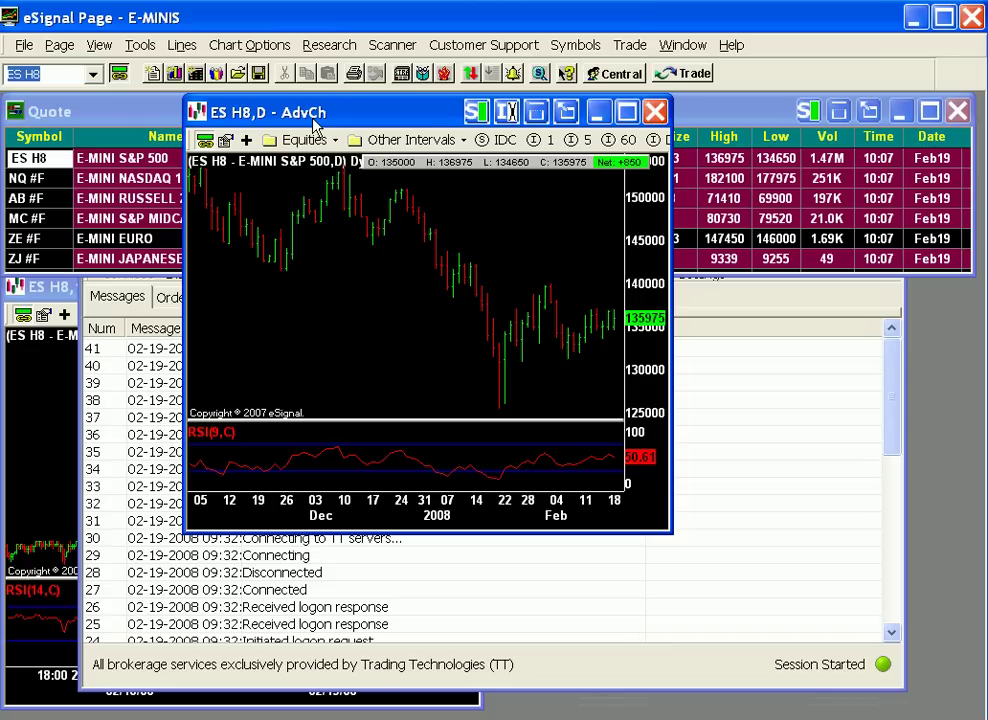
drag(675, 527, 915, 530)
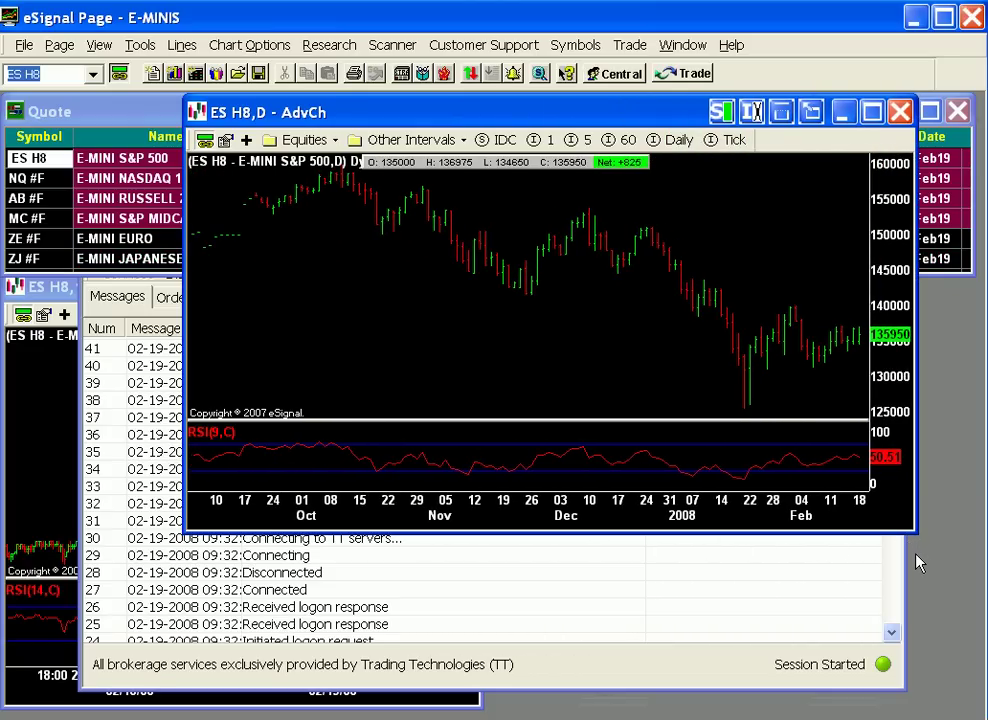
click(631, 47)
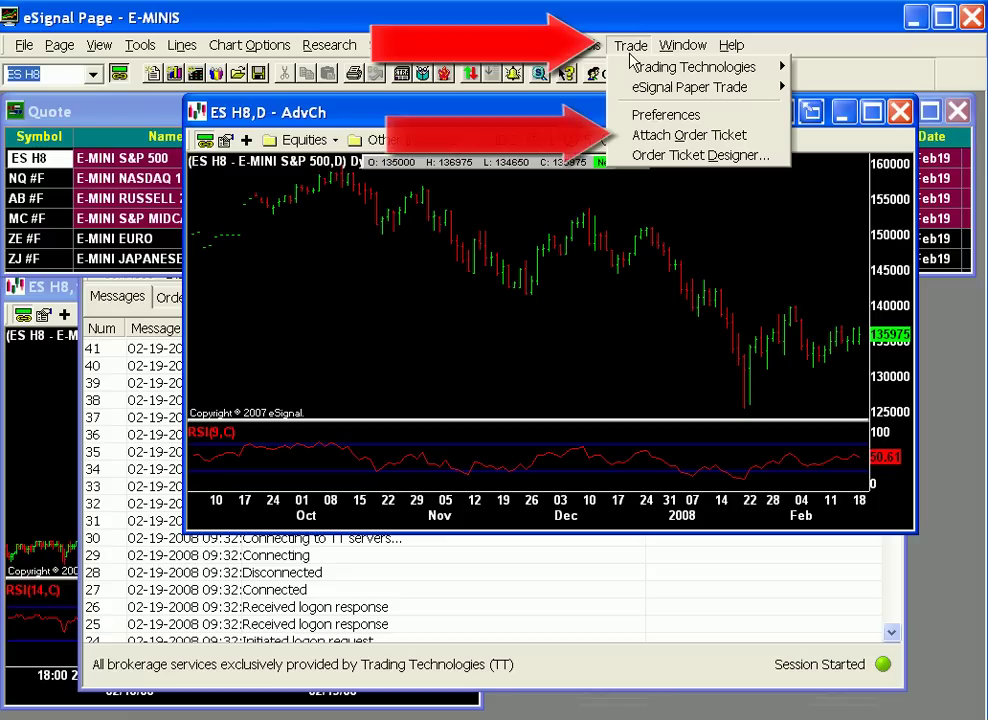
click(634, 143)
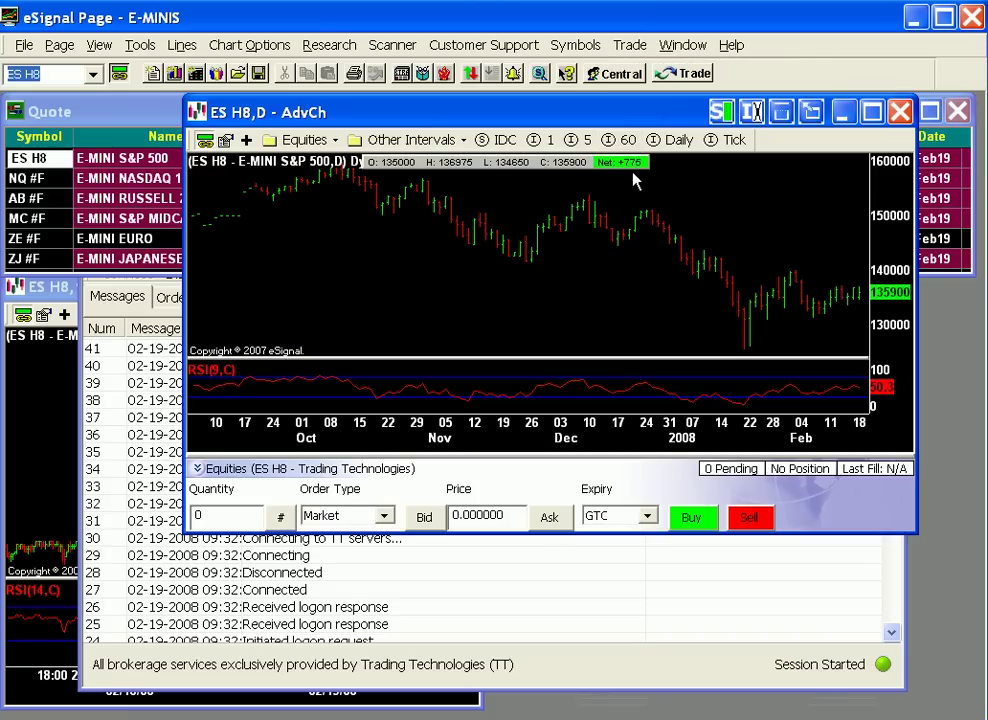
- Raise the chart/ticket splitter to reveal preset order buttons and edit the Futures template
drag(592, 456, 593, 385)
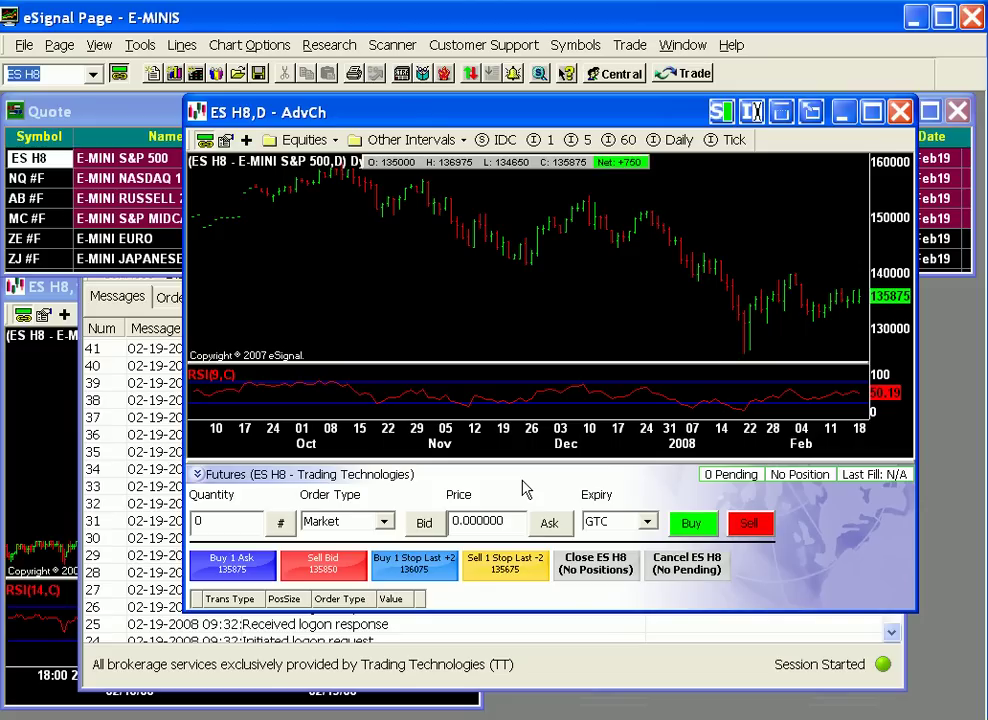
right_click(525, 489)
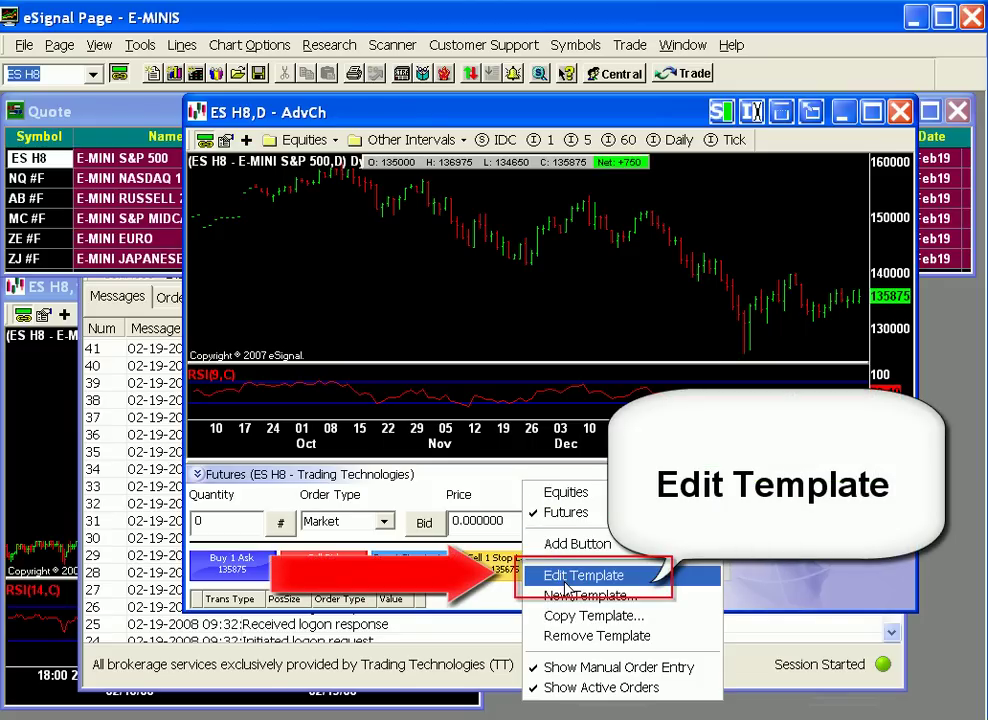
click(567, 588)
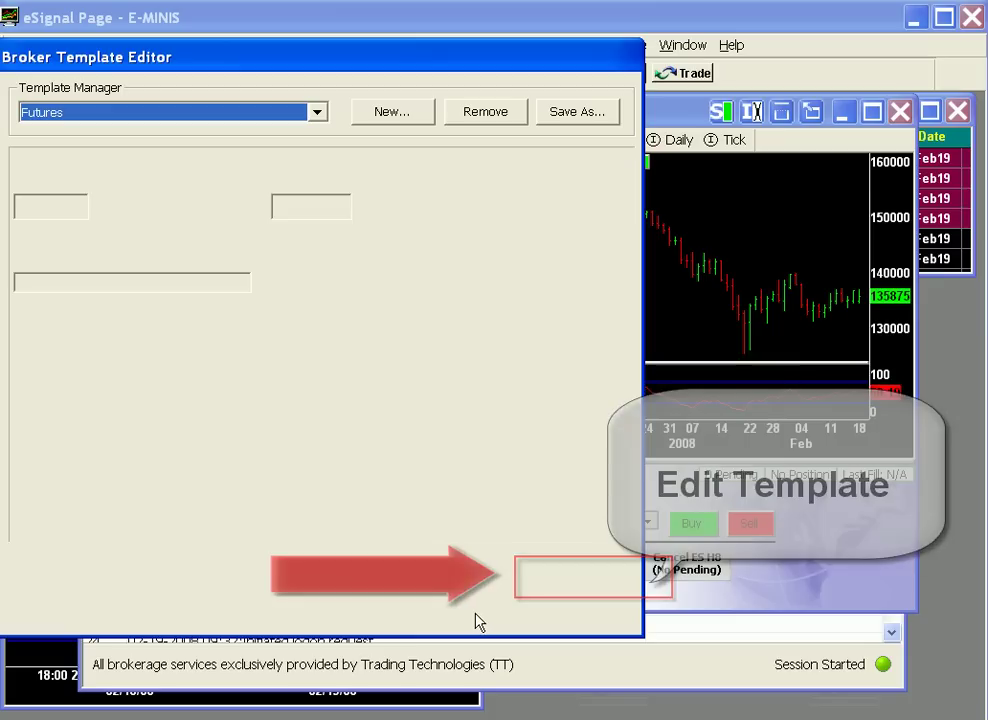
- Set Buy 1 Ask to Place Order, Buy, Day limit at Ask offset 0, fixed quantity 1
double_click(54, 246)
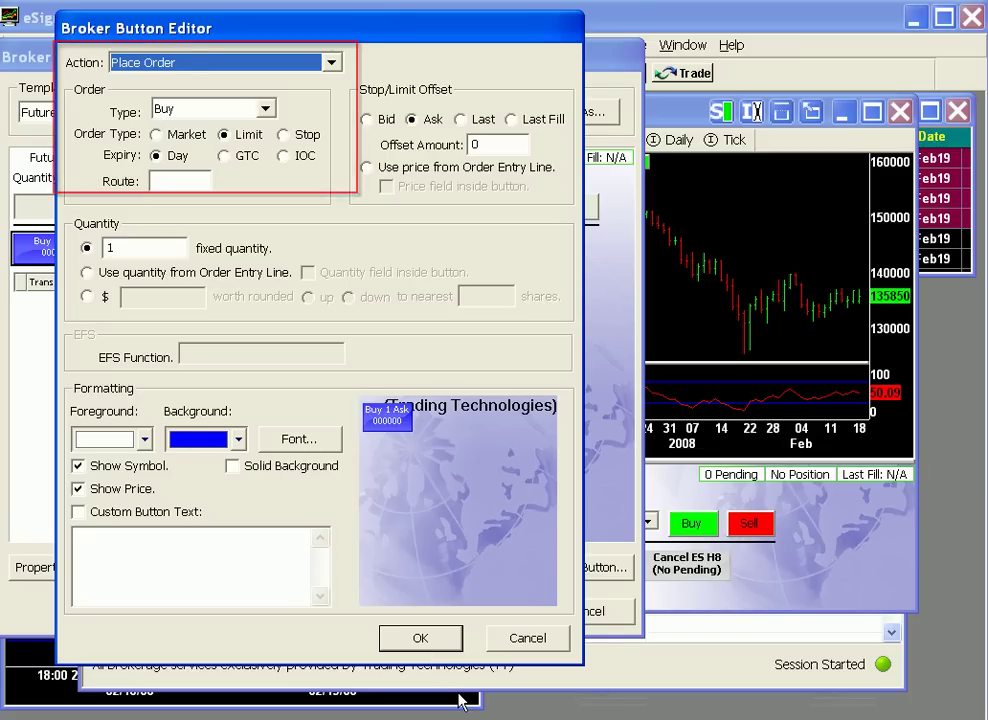
click(331, 63)
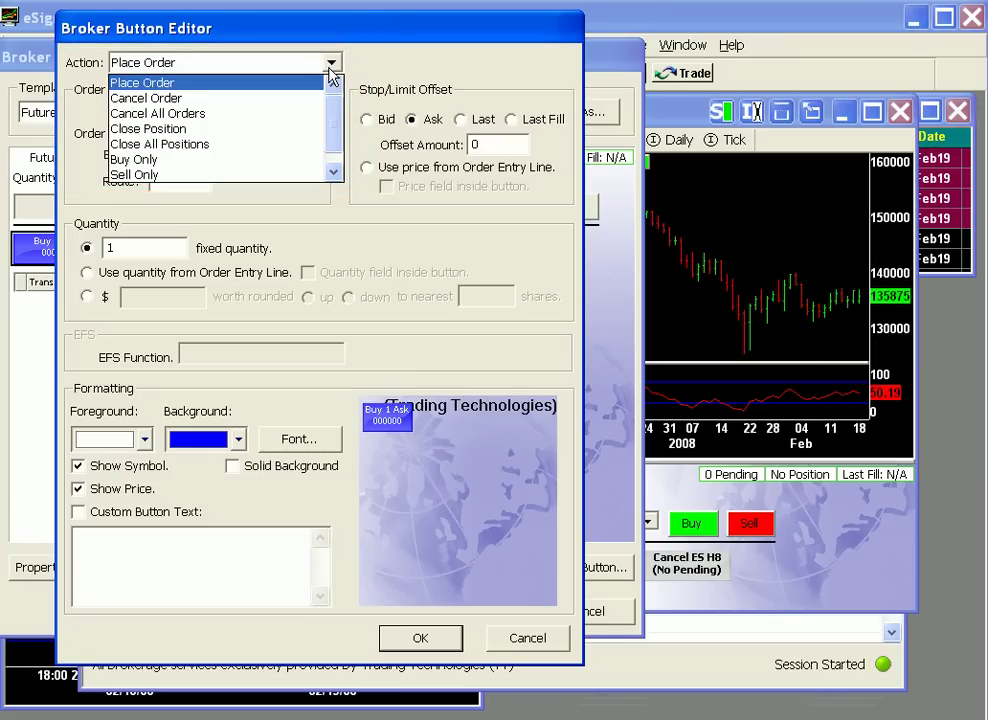
click(330, 70)
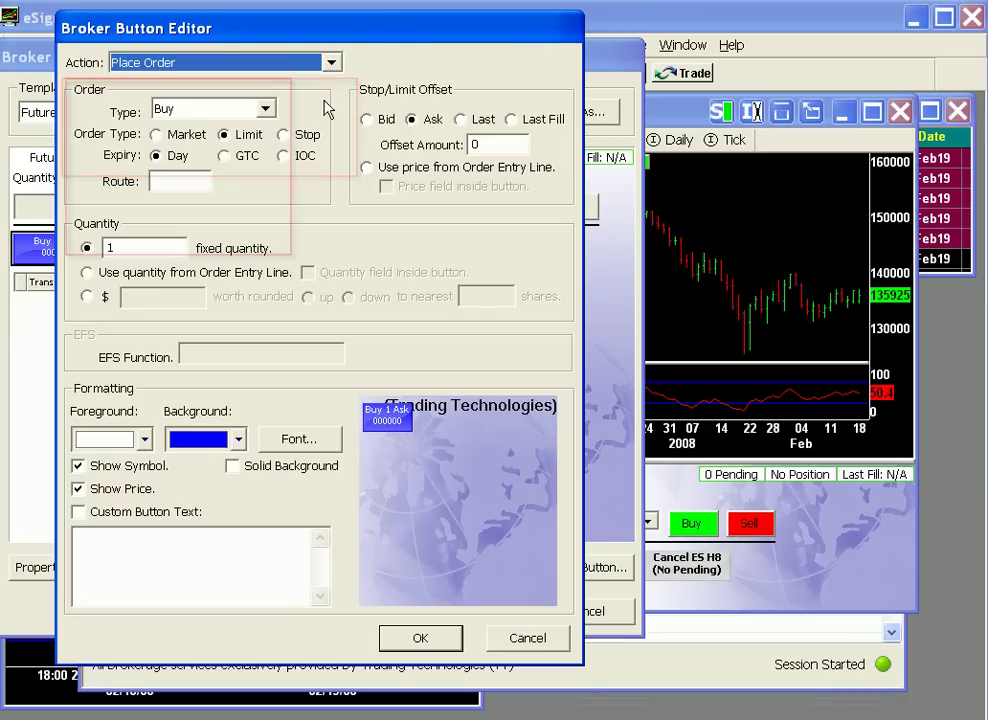
click(266, 108)
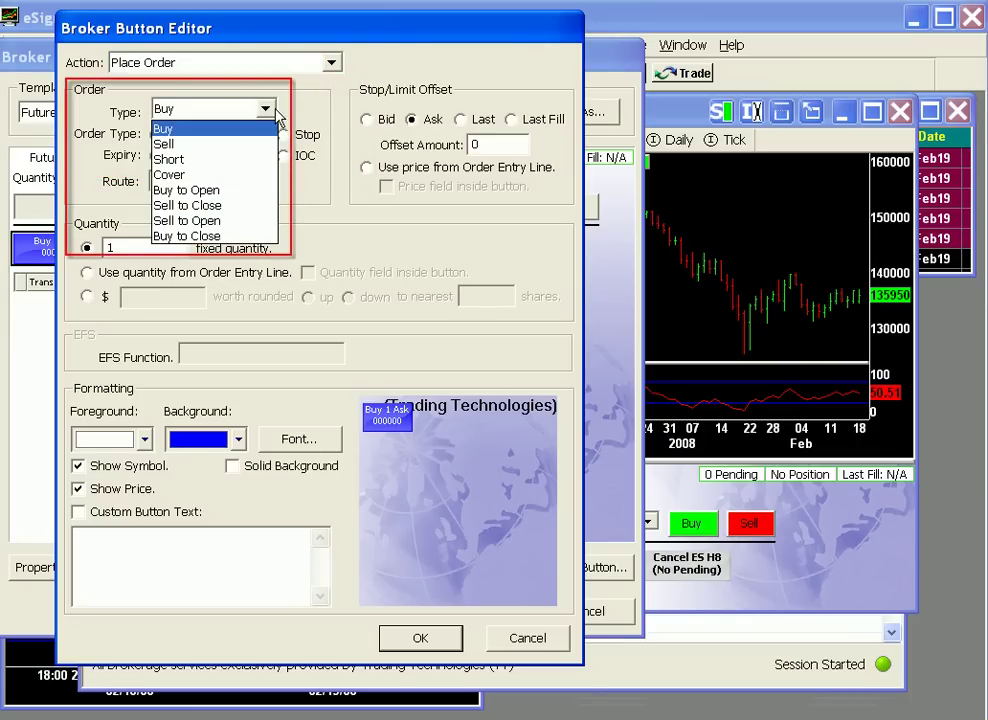
click(296, 108)
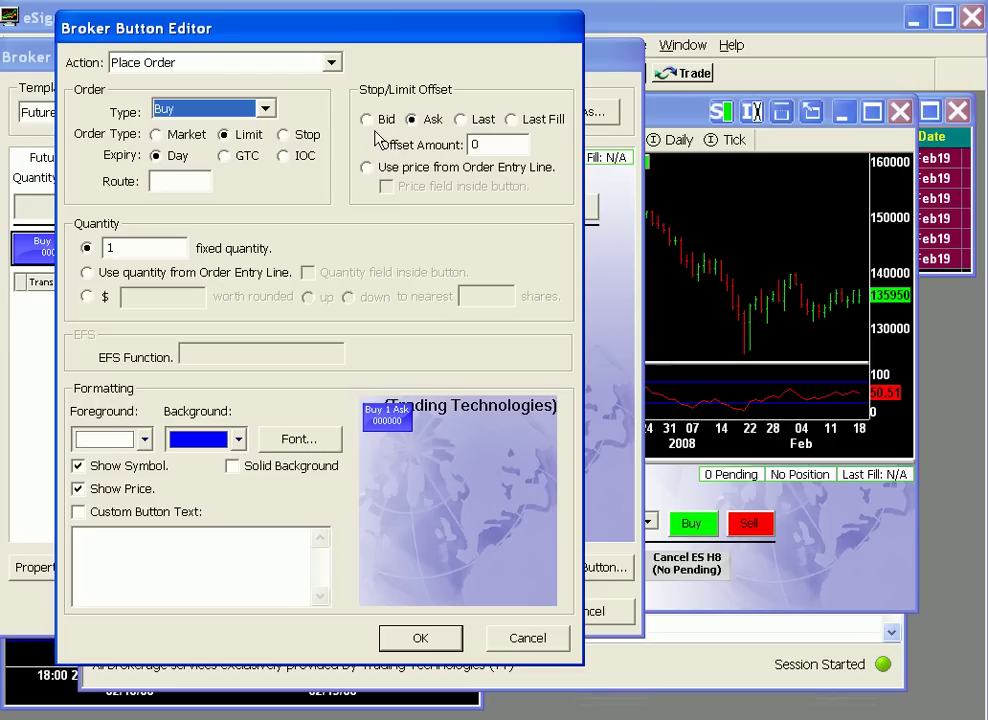
click(130, 251)
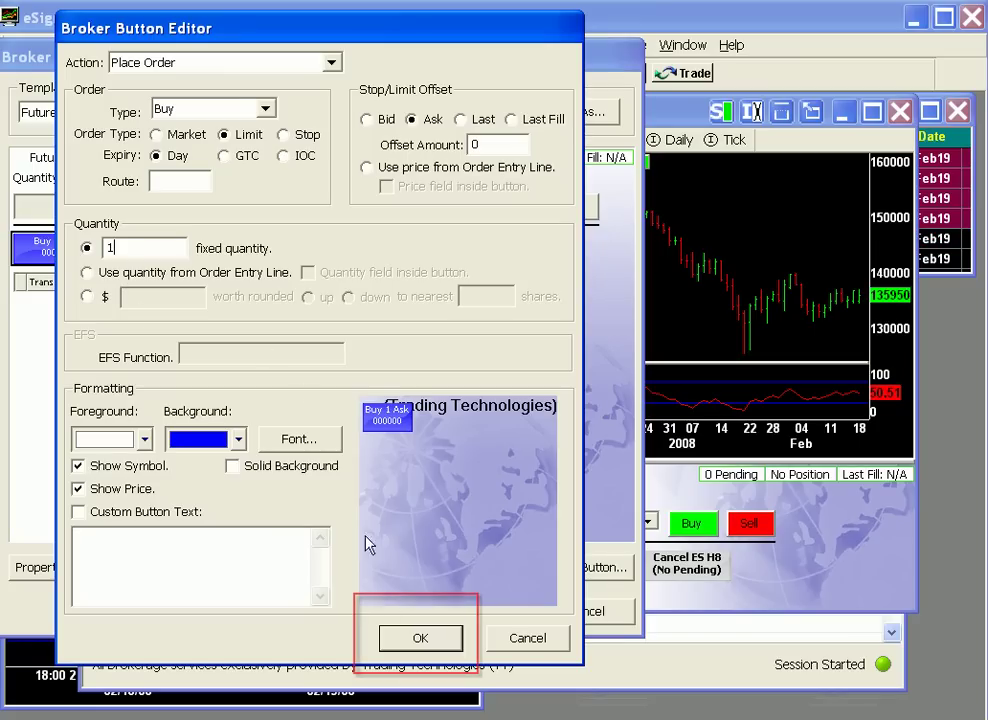
click(413, 645)
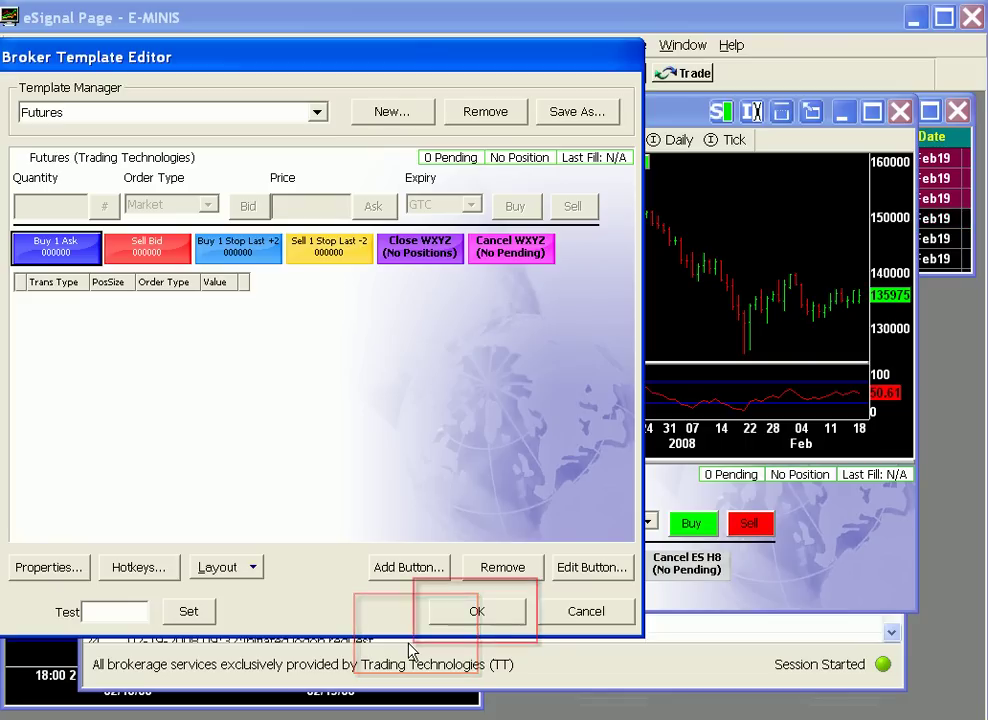
- Save the Futures template and use Buy 1 Ask to prefill a 1-contract limit buy at 1360.25
click(470, 612)
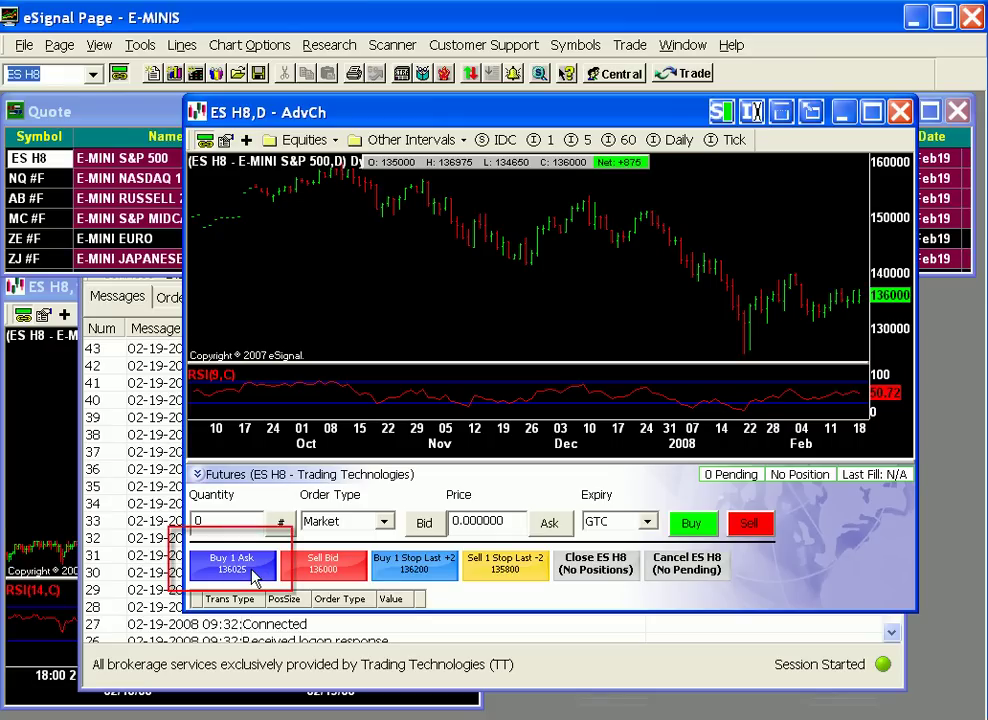
click(233, 565)
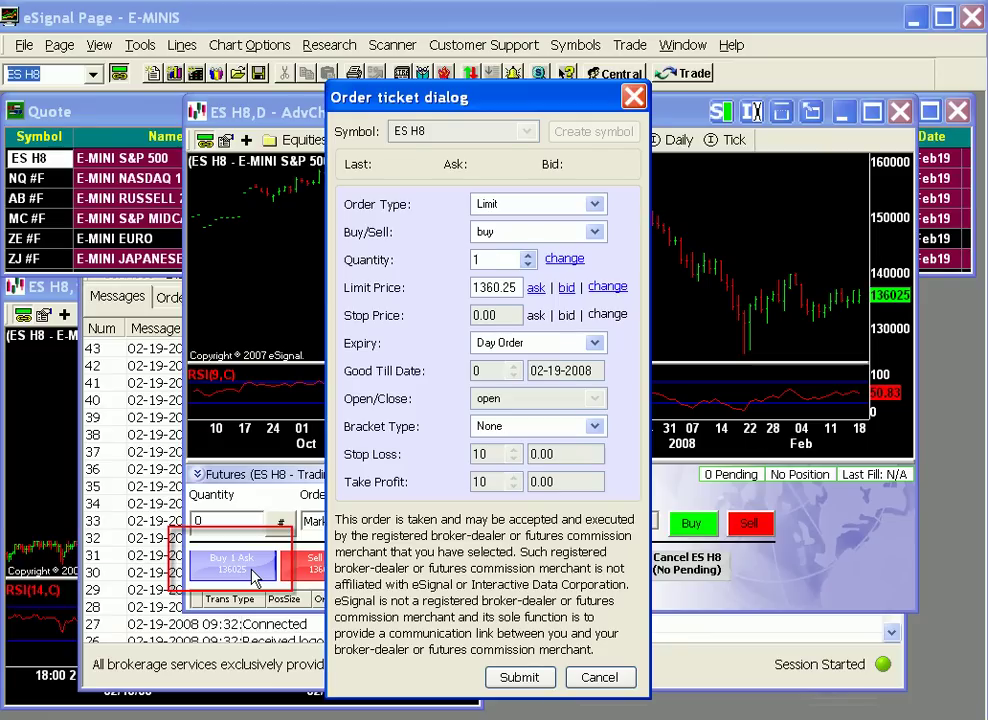